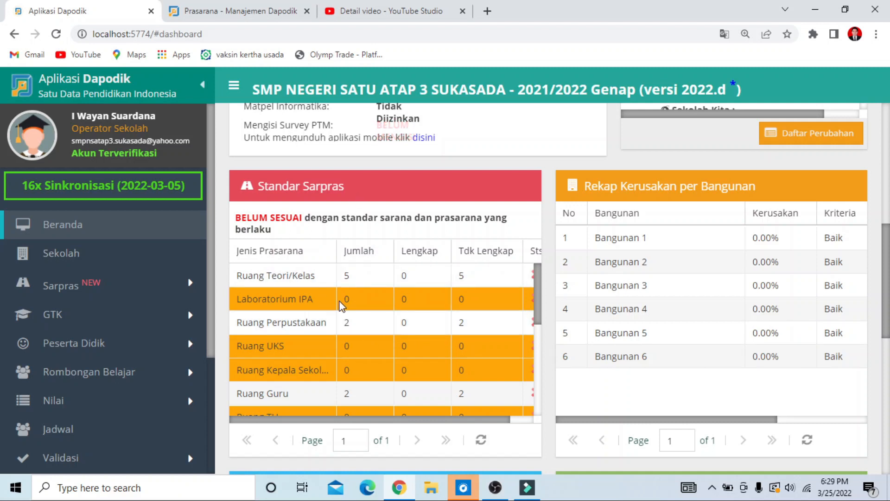
- Review the facility standards on the dashboard and the related tutorial's video details in YouTube Studio, and return to Dapodik
scroll(350, 329, up, 1)
scroll(375, 348, down, 2)
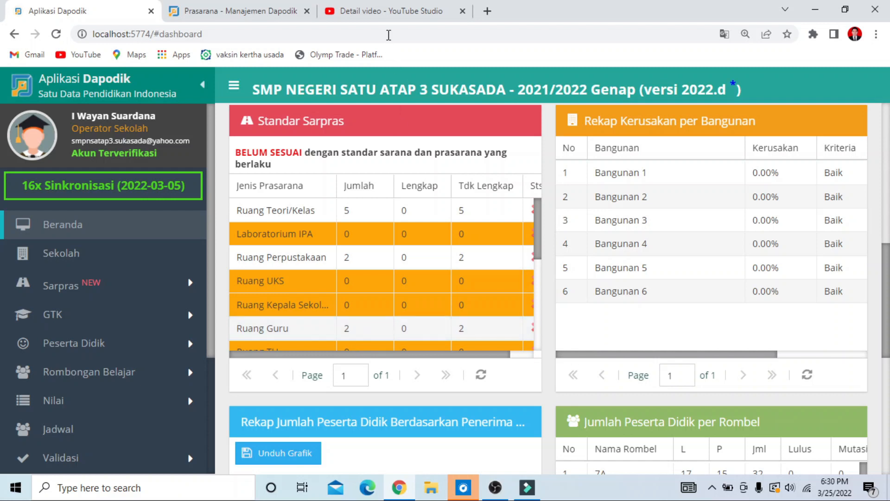
click(390, 12)
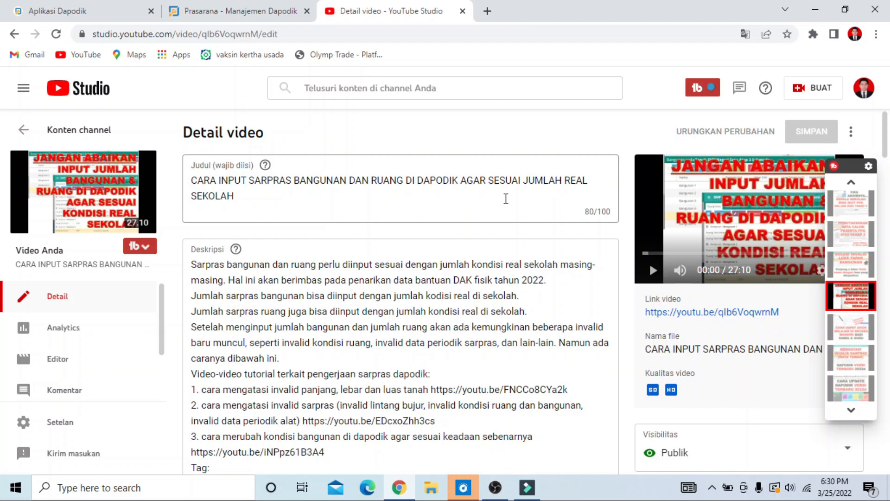
click(102, 10)
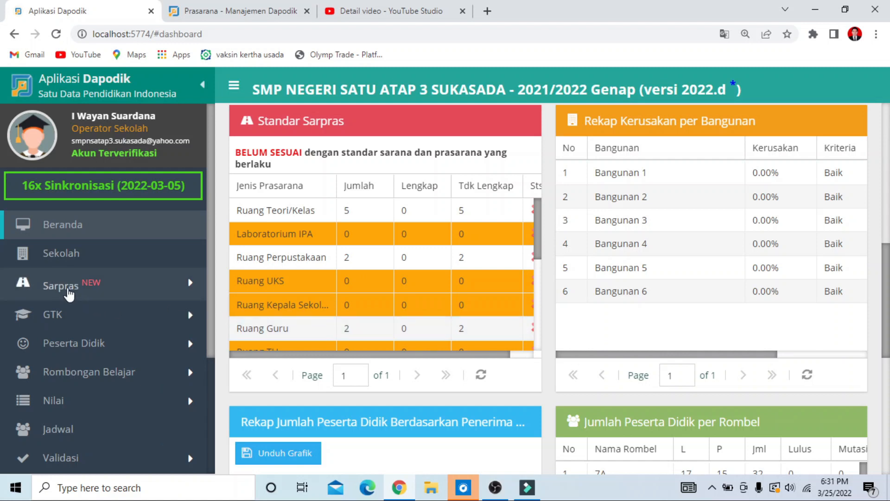
- Open the land and building data and list the buildings belonging to the school's land record
click(68, 289)
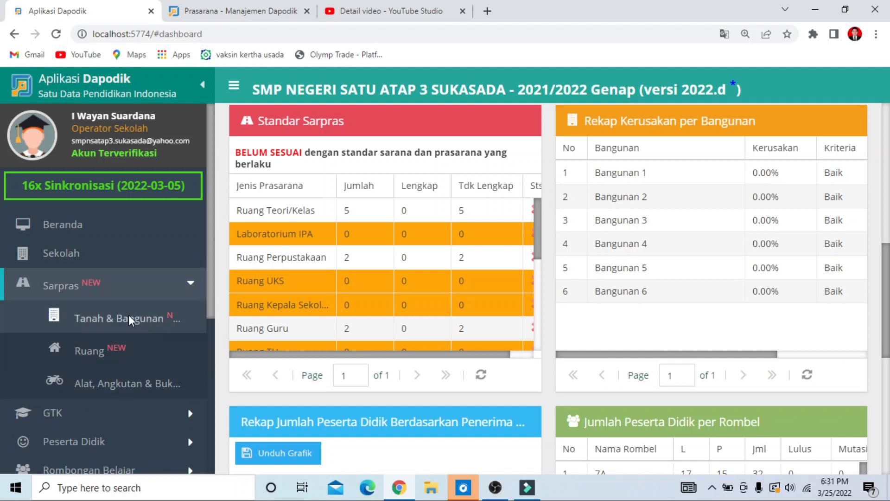
click(129, 315)
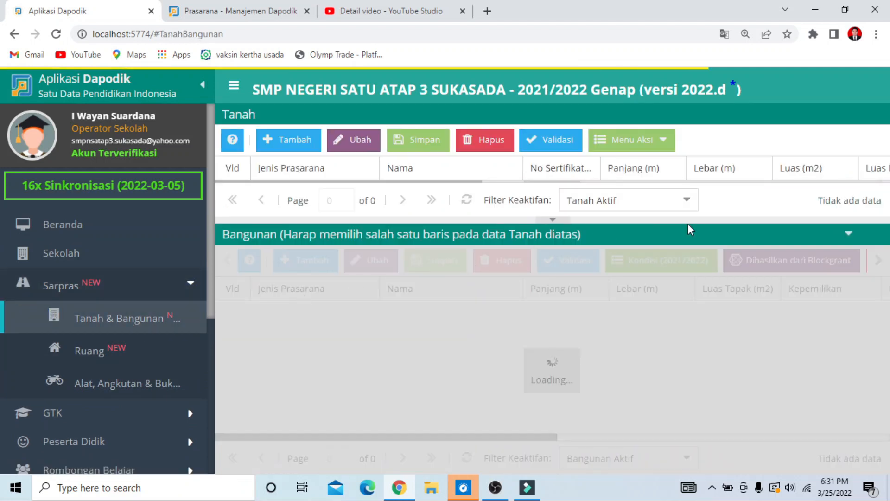
click(849, 233)
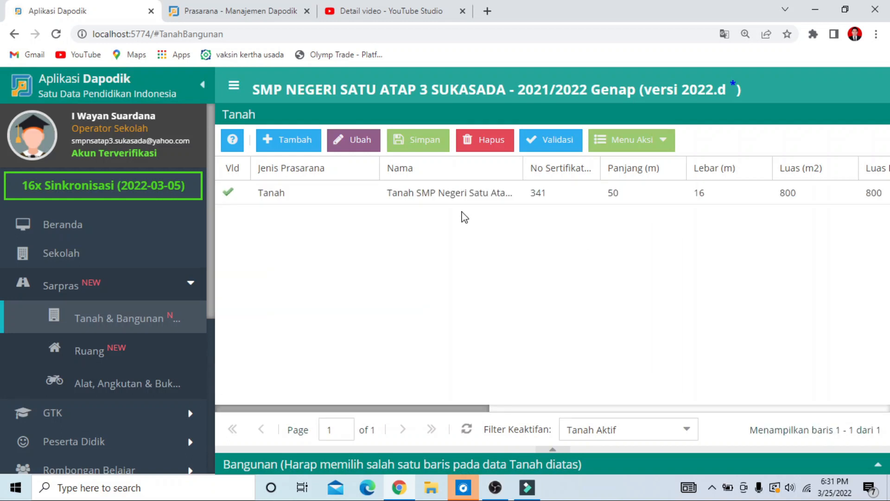
click(338, 190)
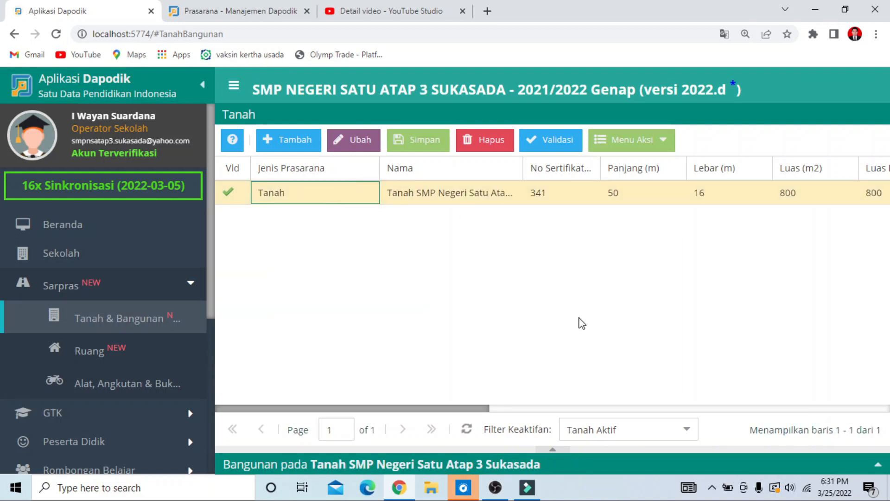
click(878, 466)
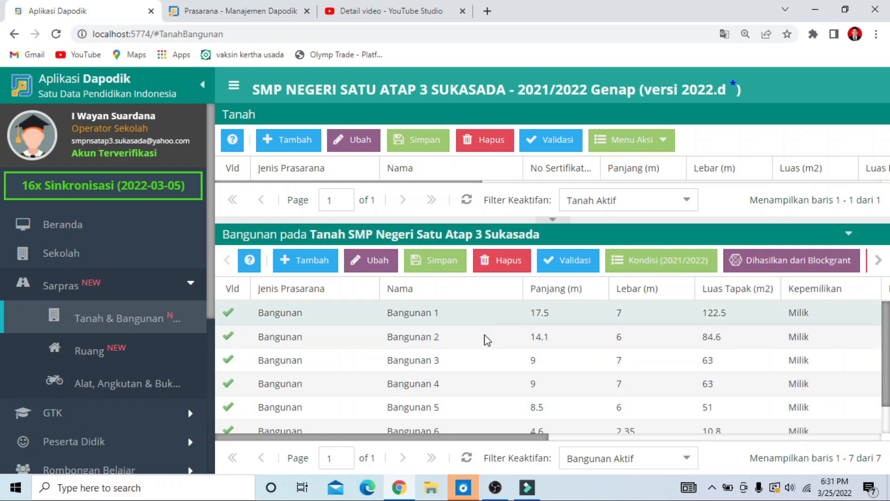
- Review the room data for classrooms, principal/teacher rooms and library rooms
click(121, 356)
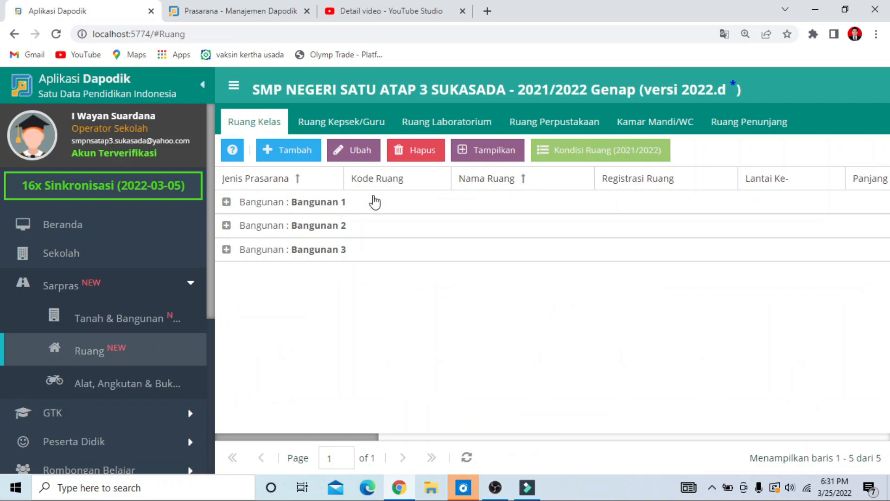
click(352, 123)
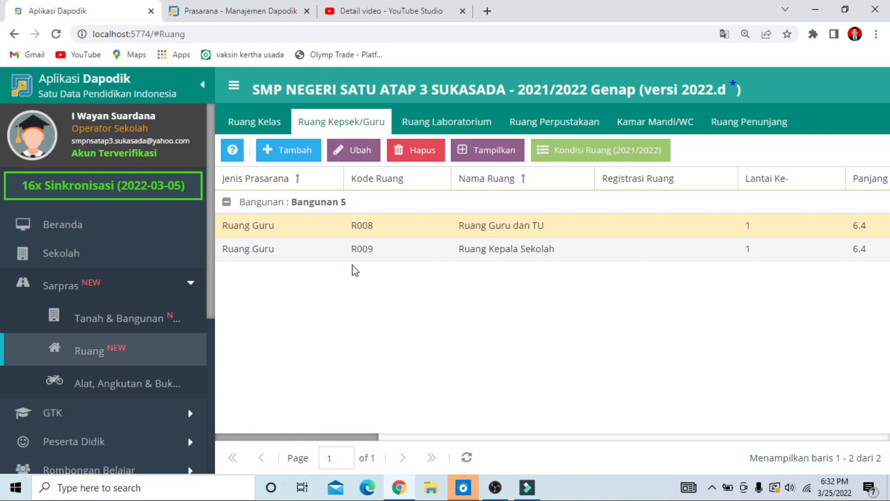
click(571, 124)
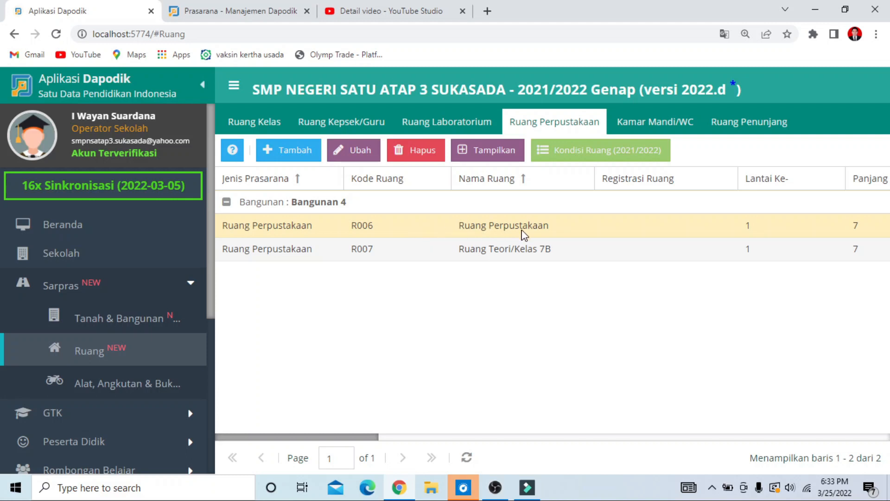
- Edit library room R006 in the enlarged form and change its name to "Ruang Perpustakaan/Ruang Teori Kekas 7B"
click(558, 233)
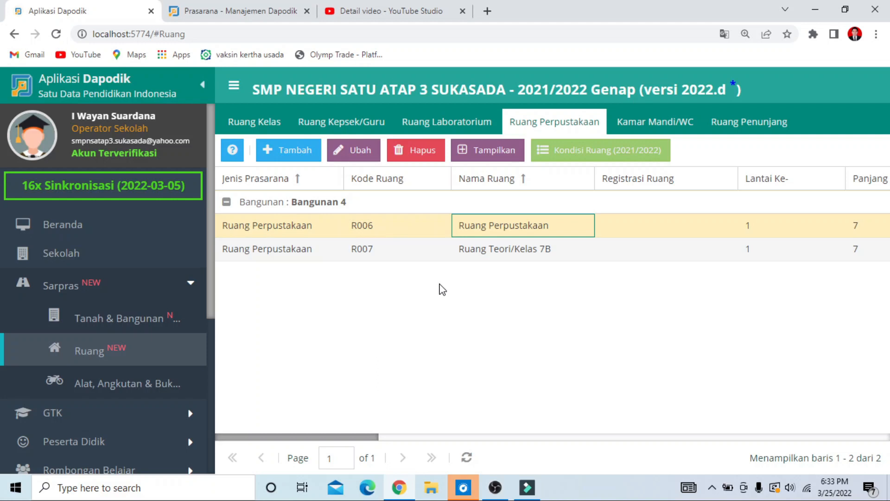
click(352, 152)
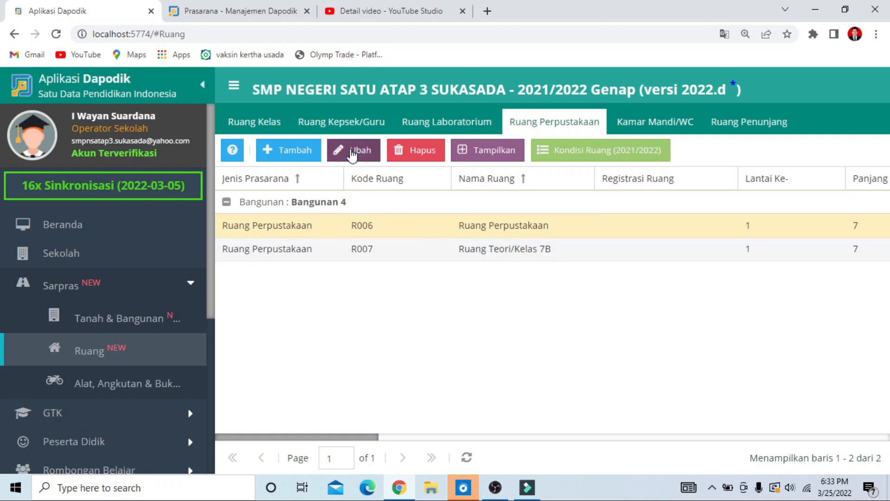
click(543, 112)
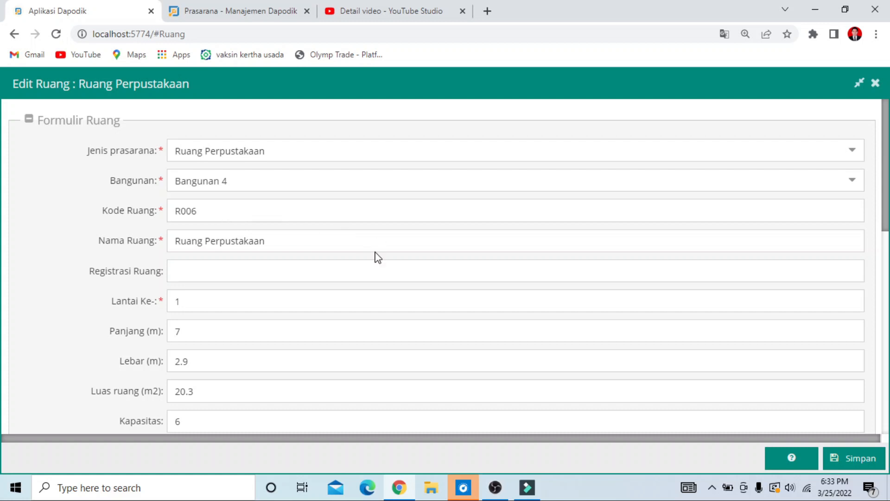
click(278, 243)
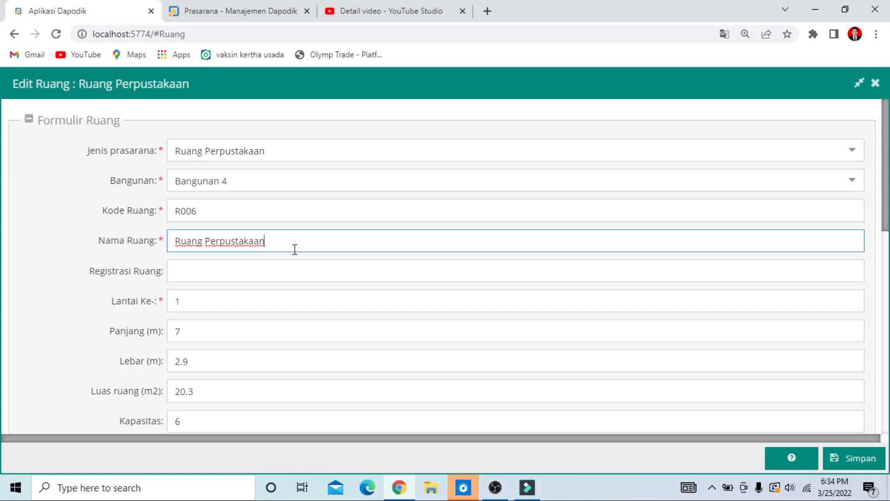
text(/)
text(Rua)
text(ng )
text(Teor)
text(i )
text(Kekas)
text( 76)
key(BackSpace)
text(B)
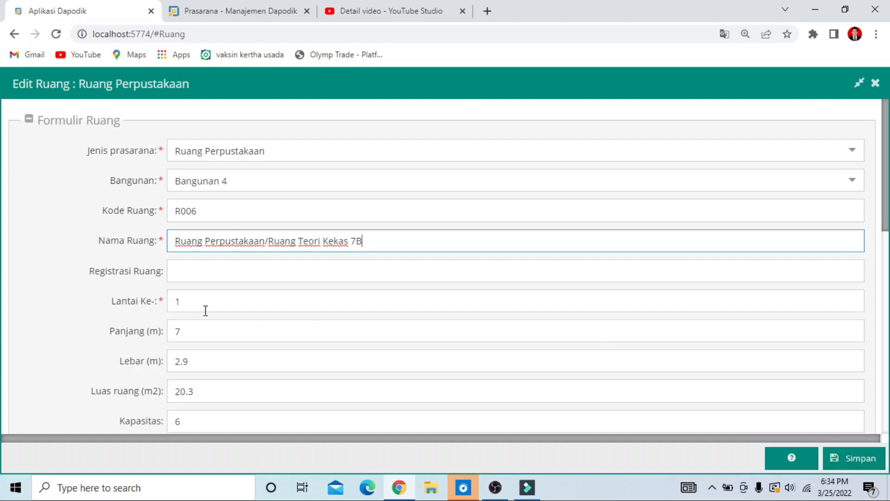
- Correct "Kekas" to "Kelas" in the name of room R006 and save the room record
scroll(216, 353, down, 1)
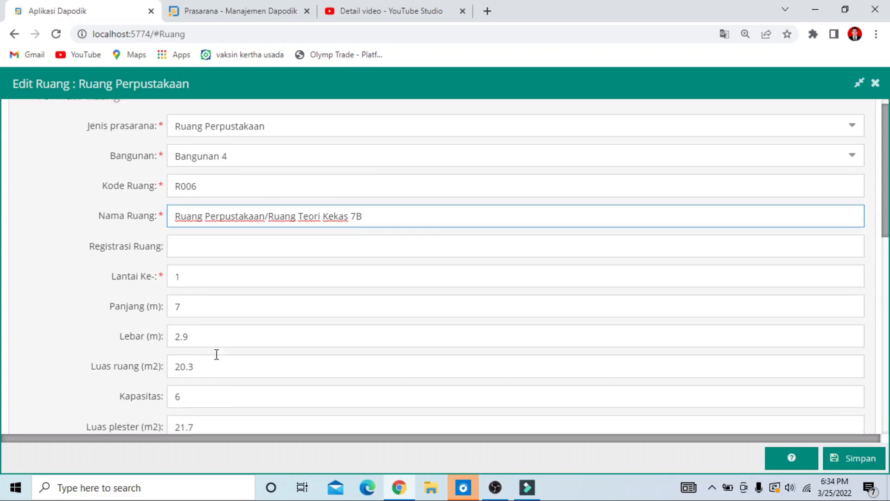
scroll(235, 328, down, 1)
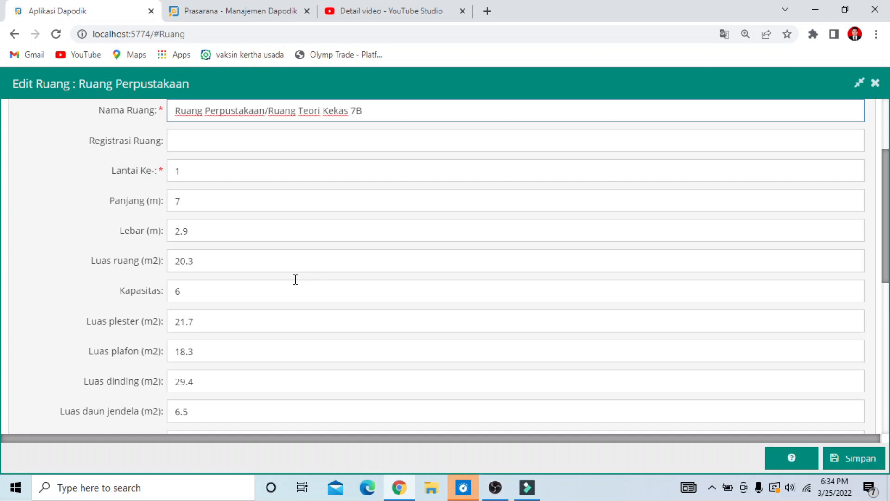
scroll(296, 279, up, 2)
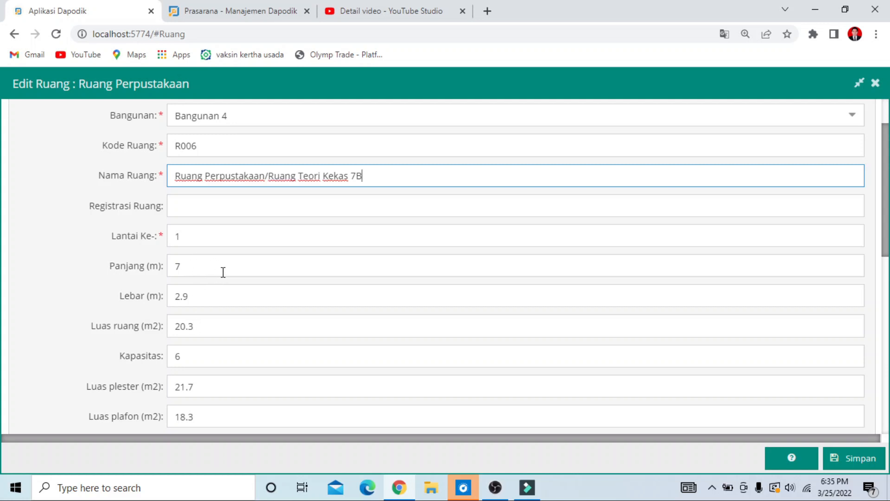
click(339, 176)
key(BackSpace)
text(l)
click(849, 458)
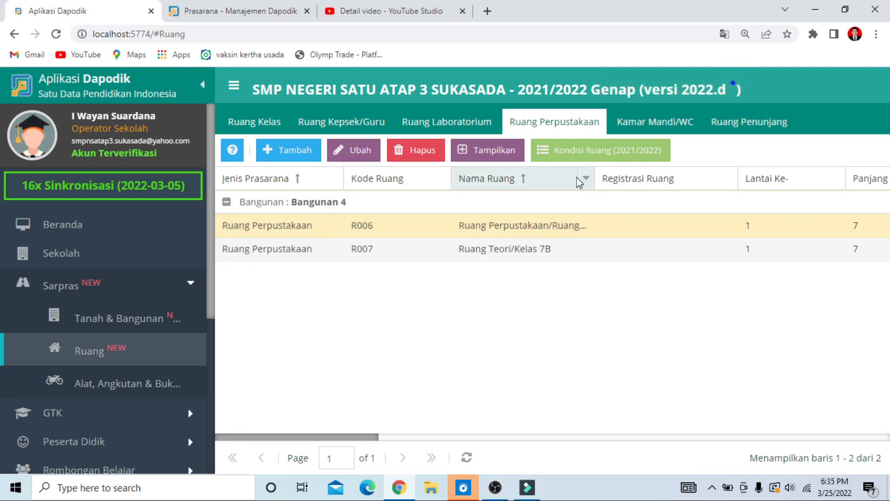
- Narrow the Kode Ruang column and widen Nama Ruang to fit the full library room name, and select room R007
drag(450, 177, 407, 178)
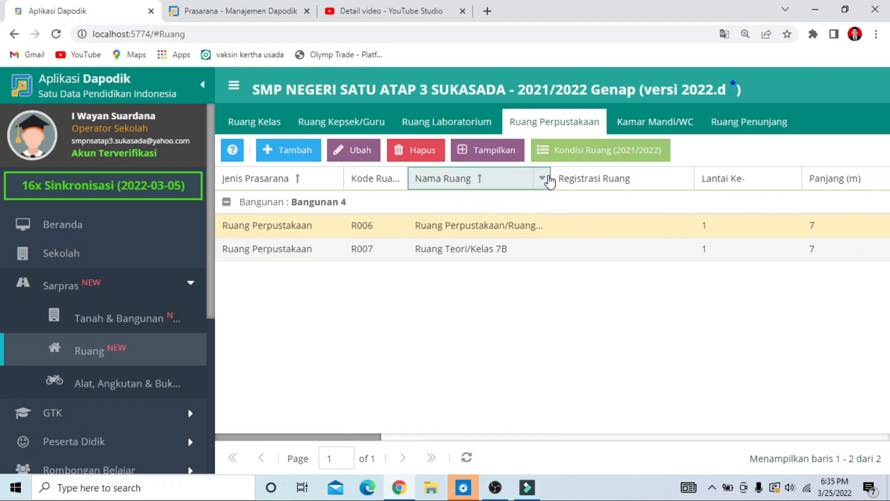
drag(551, 178, 637, 182)
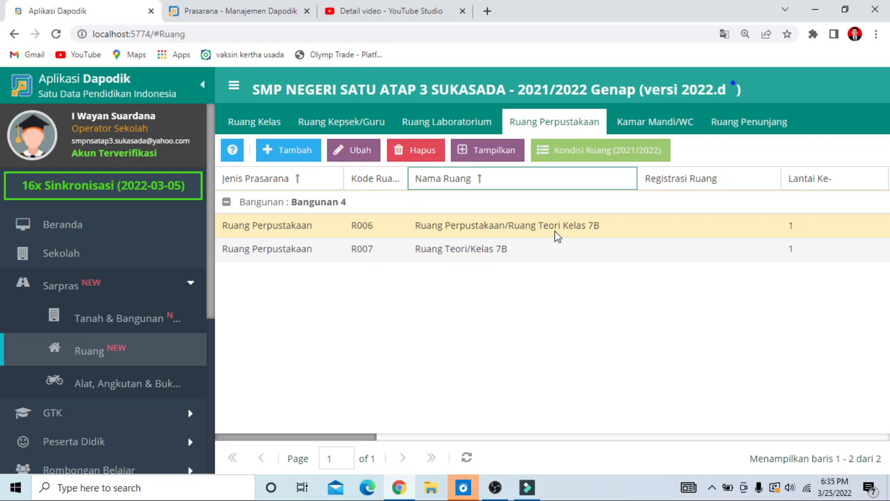
click(302, 254)
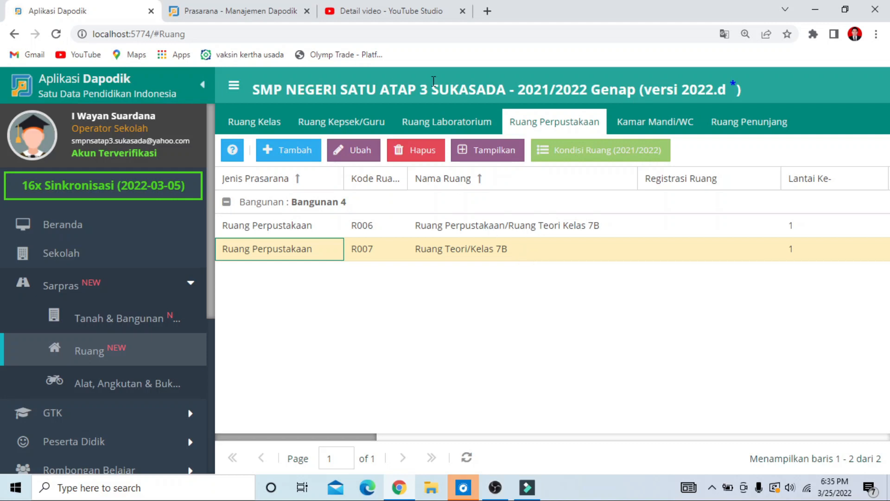
- Switch to YouTube Studio, review the tutorial links in the video description, and return to Dapodik
click(384, 15)
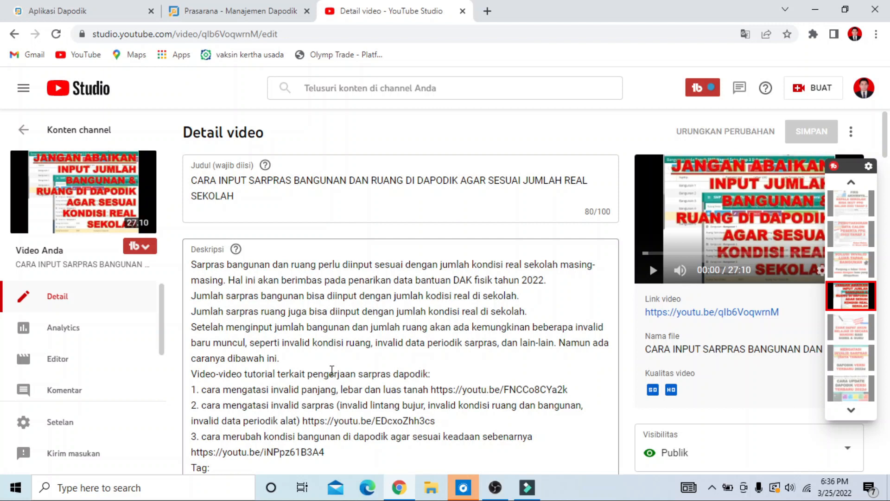
scroll(376, 381, down, 1)
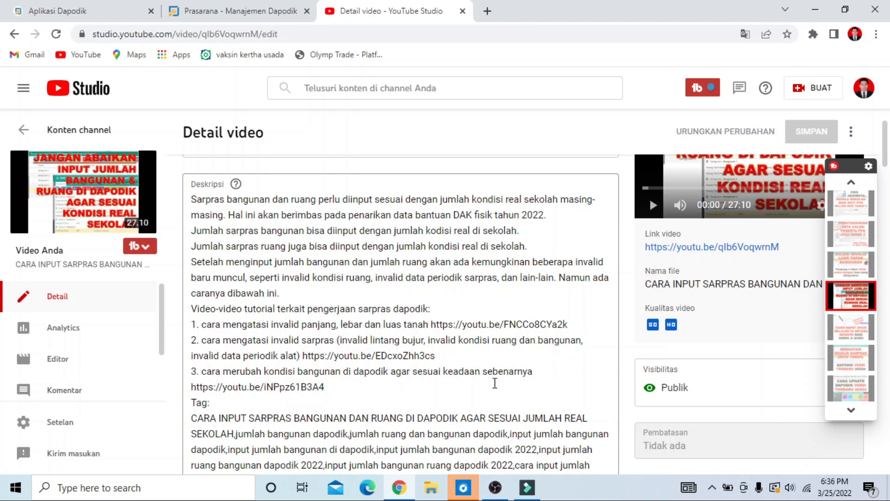
click(68, 18)
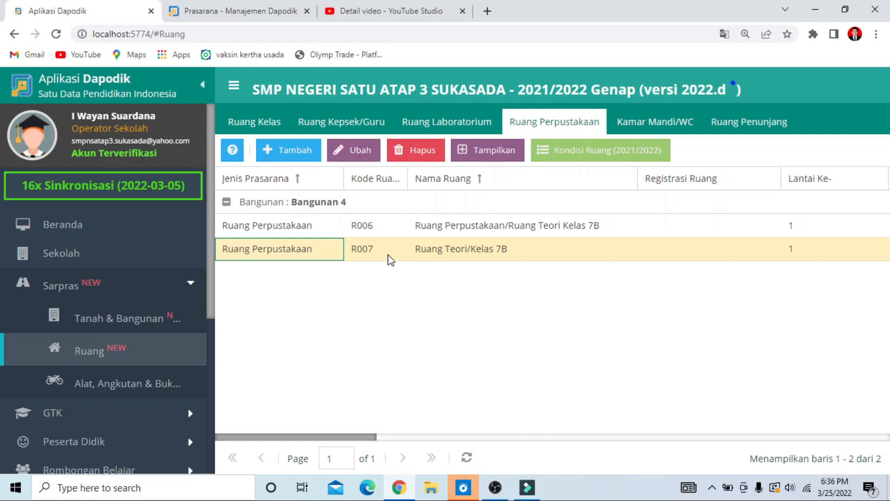
- Rename principal/teacher room R008 to "Ruang Guru dan TU/Ruang Kepala Sekolah" and save the room record
click(318, 123)
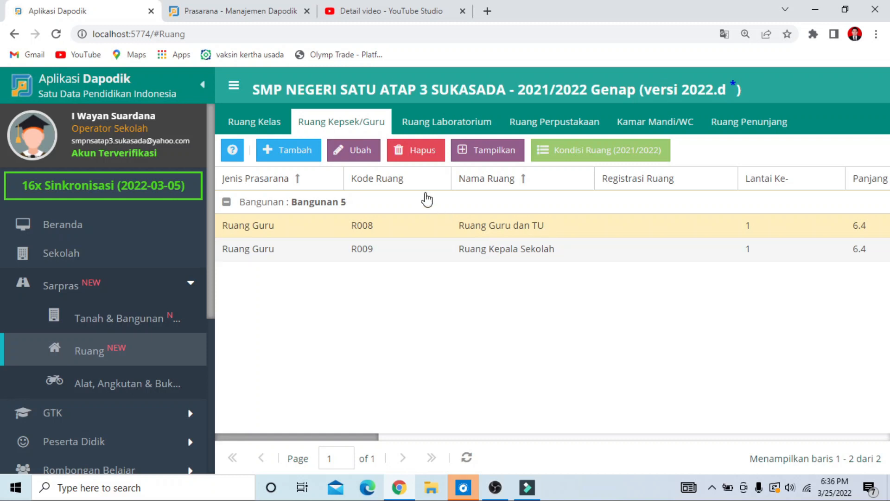
click(419, 235)
click(356, 155)
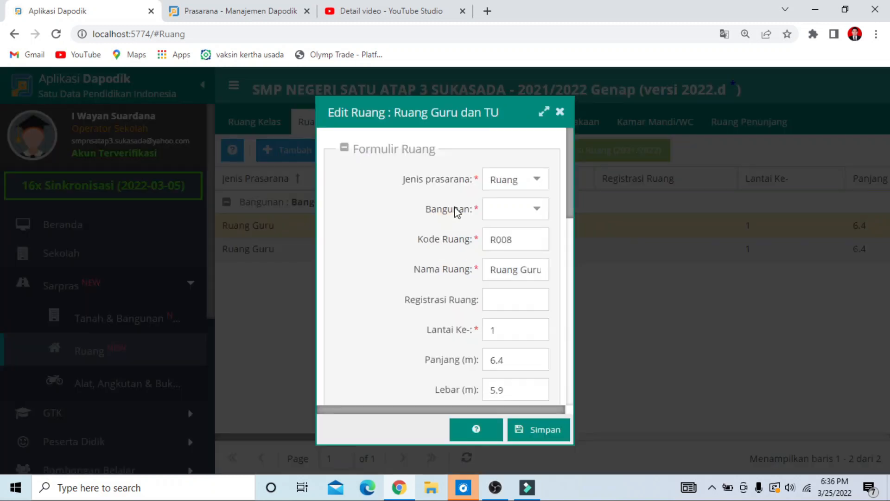
click(540, 111)
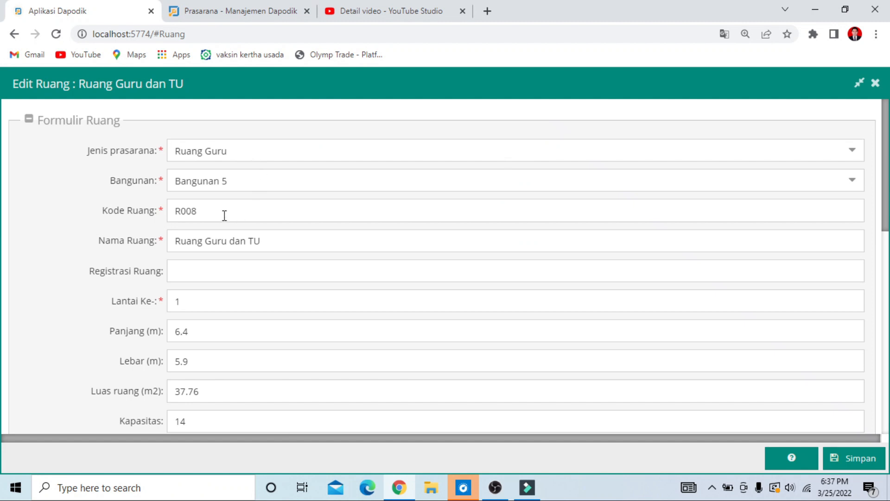
click(284, 237)
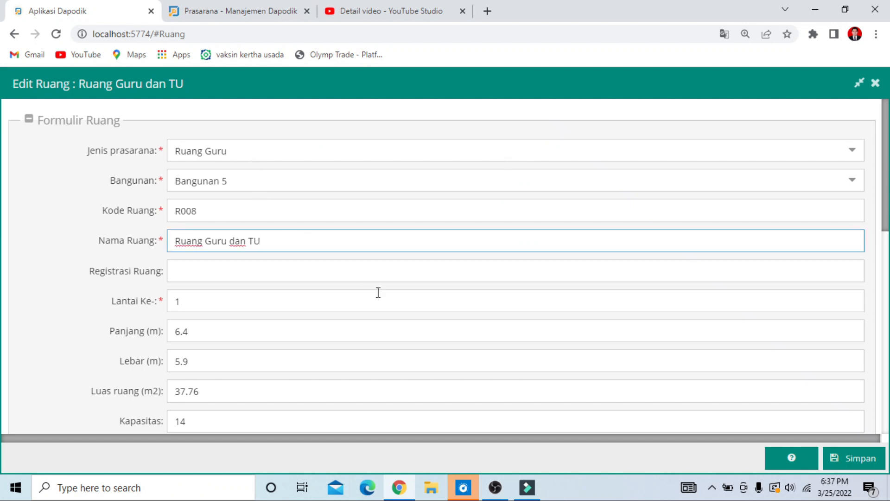
text(/Ruang Kepala)
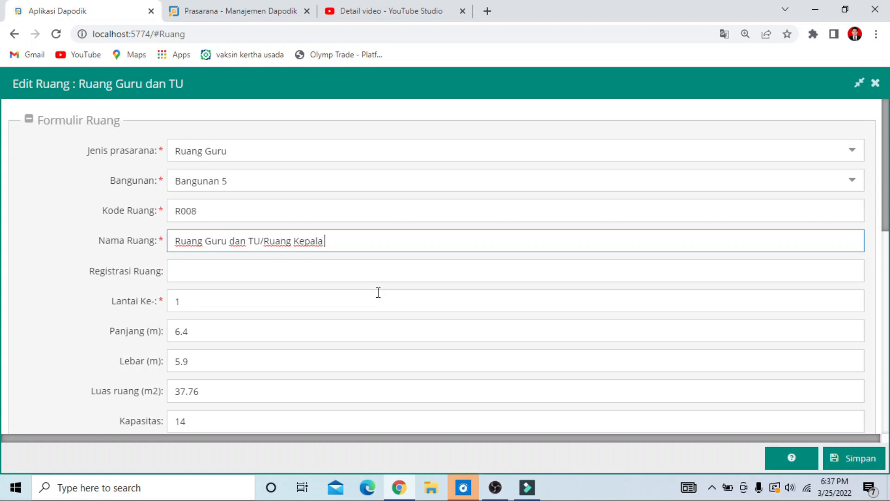
text( Sekolah)
scroll(202, 270, down, 2)
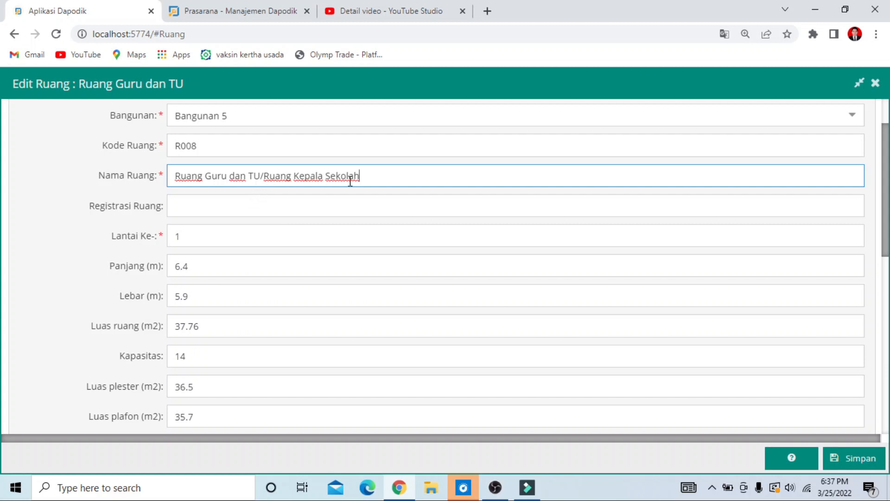
click(851, 462)
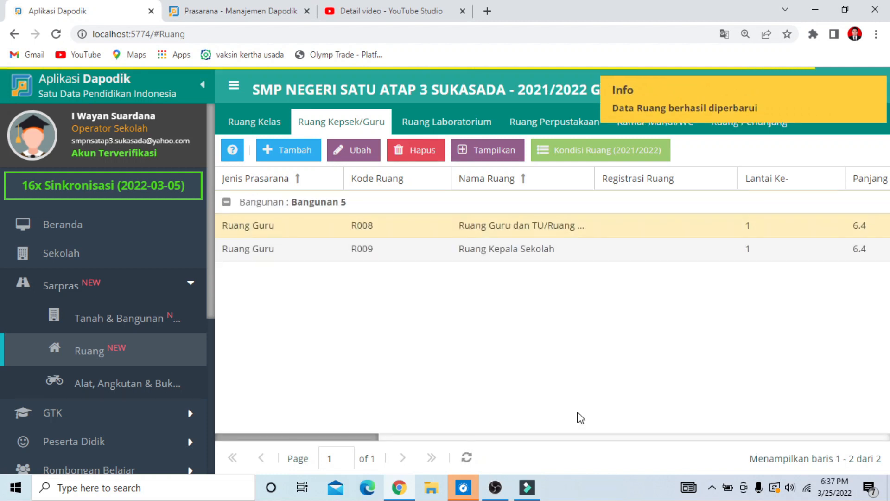
- Widen the Nama Ruang column to fit R008's full name, and return to the library room list
click(315, 256)
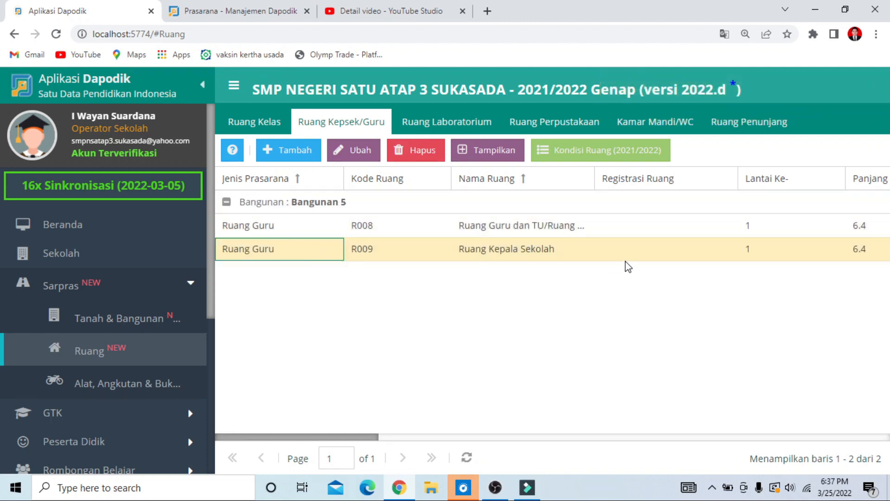
click(534, 225)
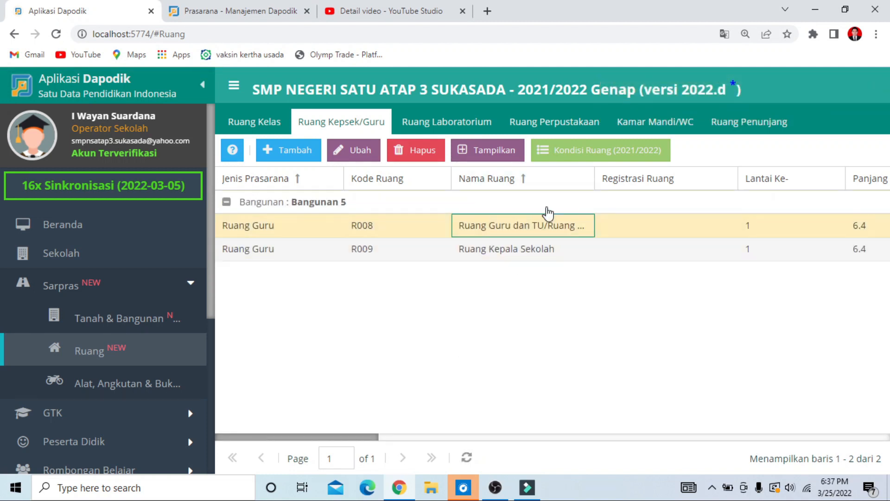
drag(594, 180, 686, 182)
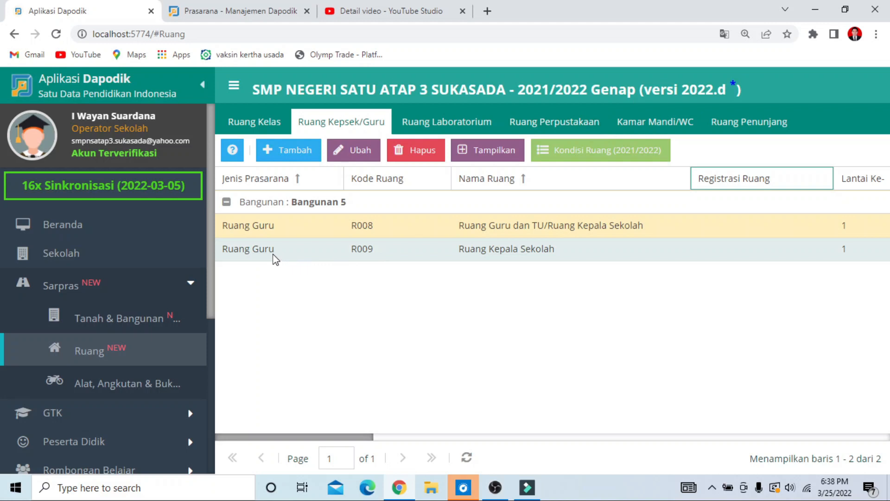
click(547, 123)
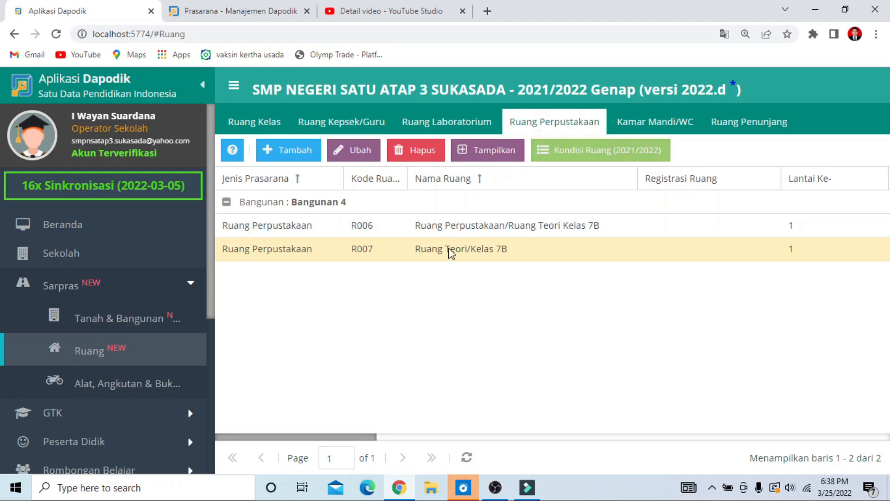